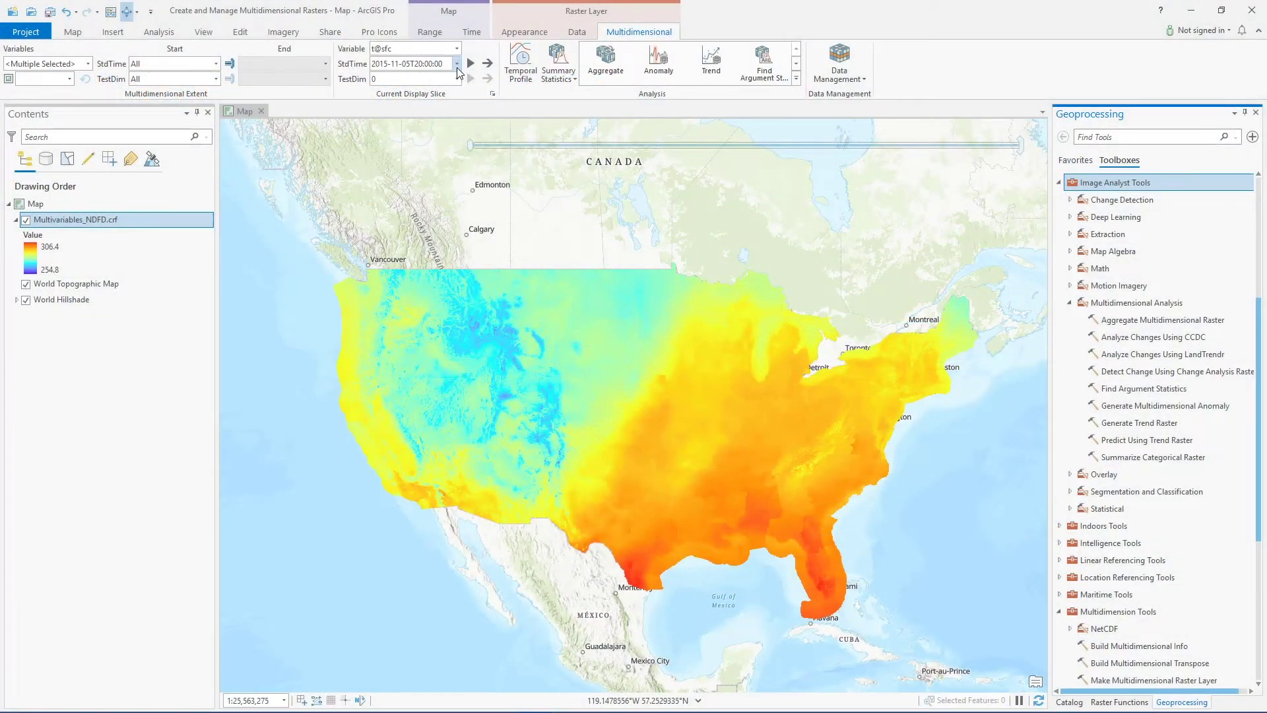
Display the 2015-11-06T08:00:00 time slice and launch the Trend tool from the Analysis gallery
click(457, 64)
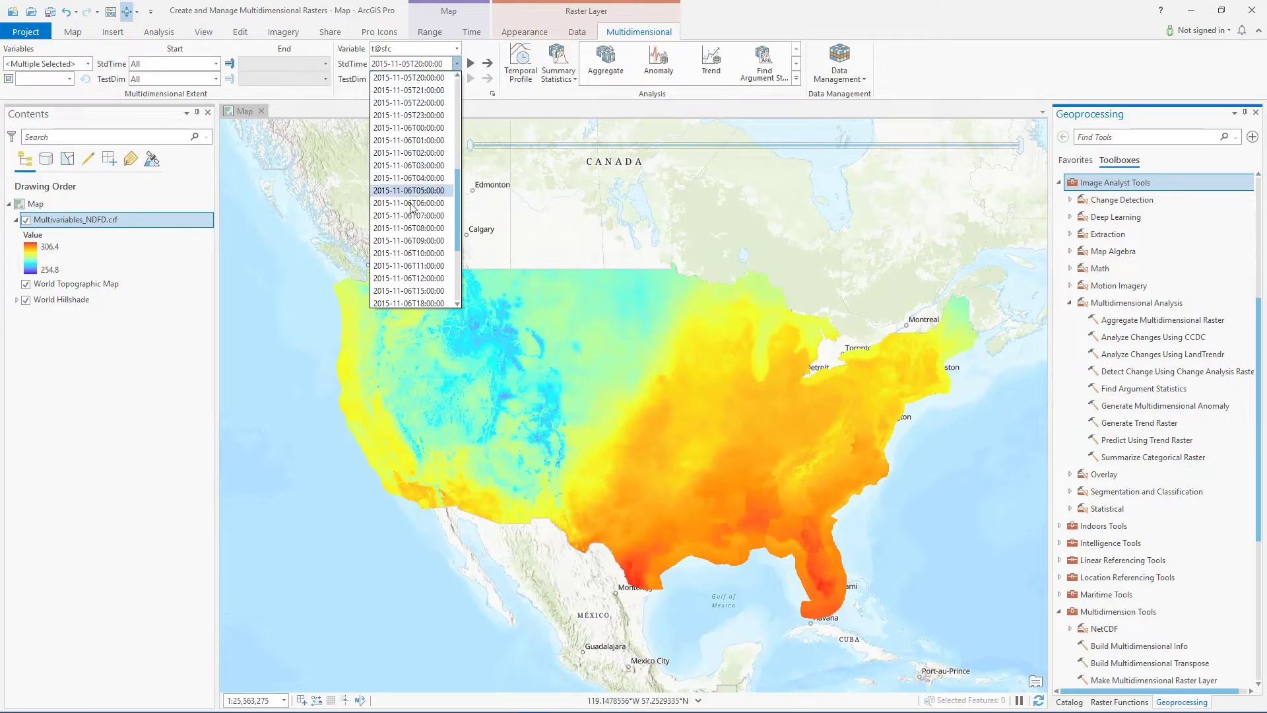
click(414, 228)
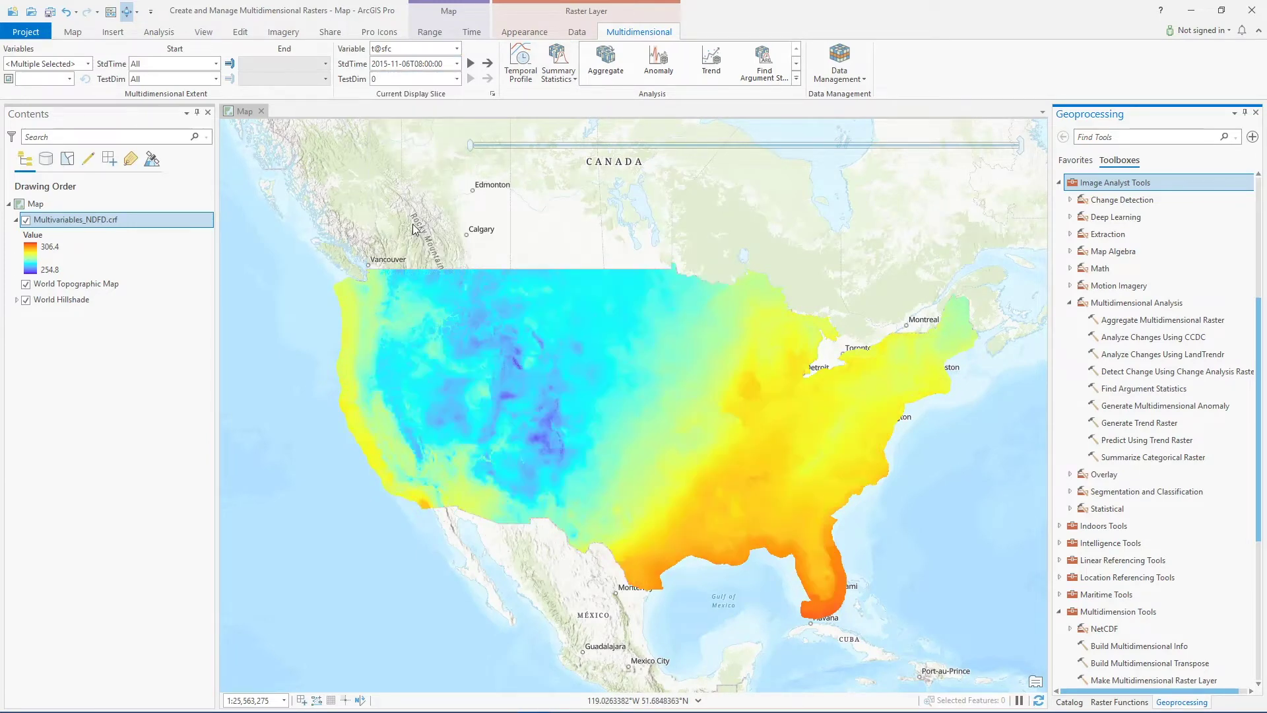
click(797, 79)
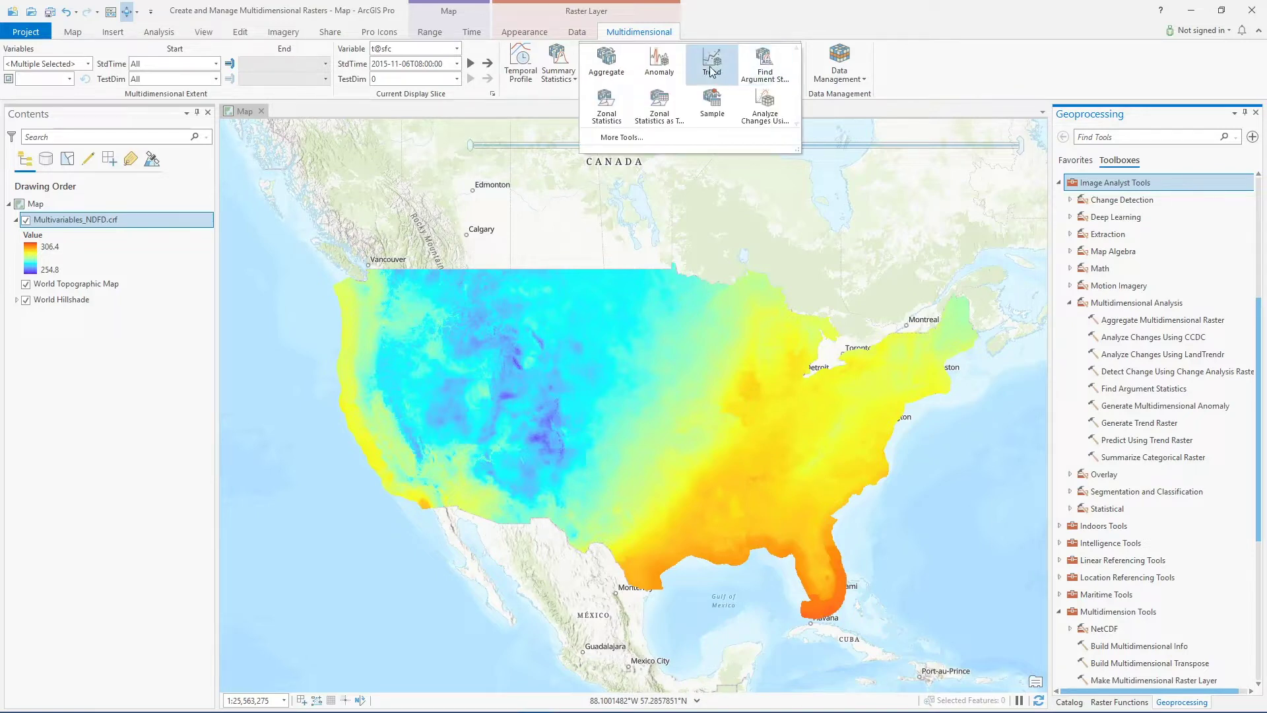
click(711, 68)
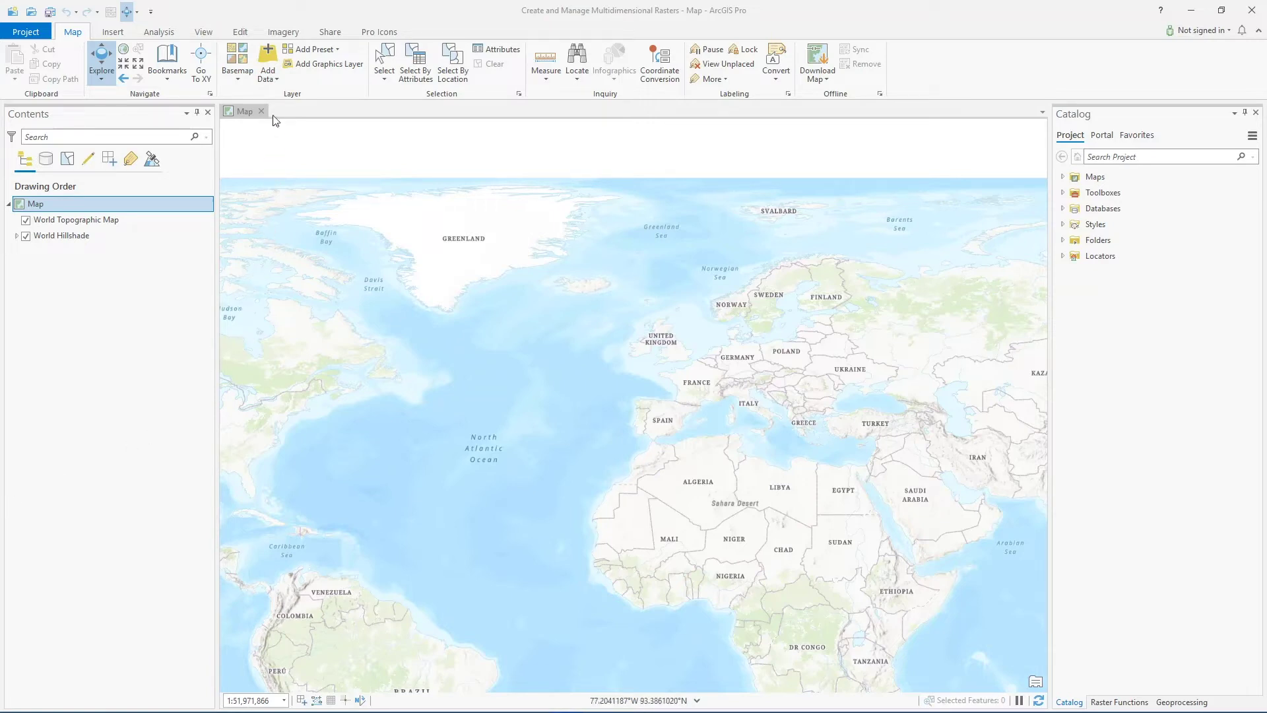
Load ncom_glb_regp02_2013031900.nc as the input for a new Multidimensional Raster Layer
click(275, 86)
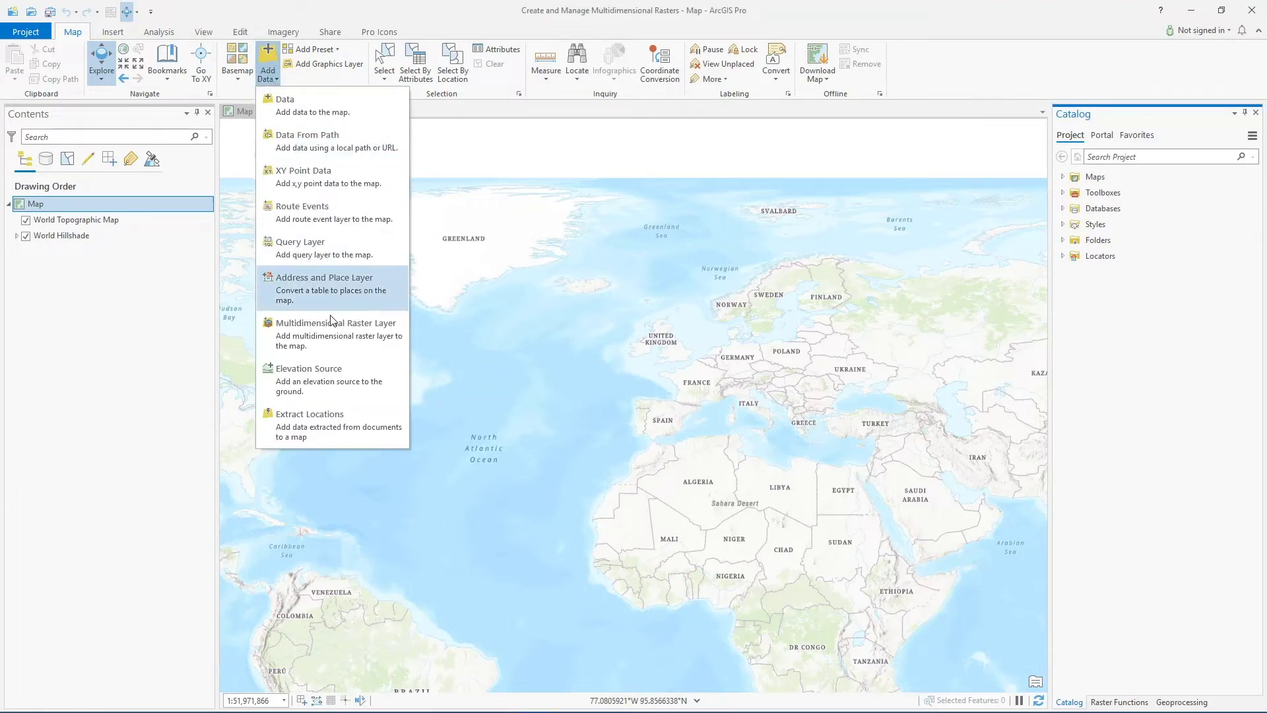
click(333, 337)
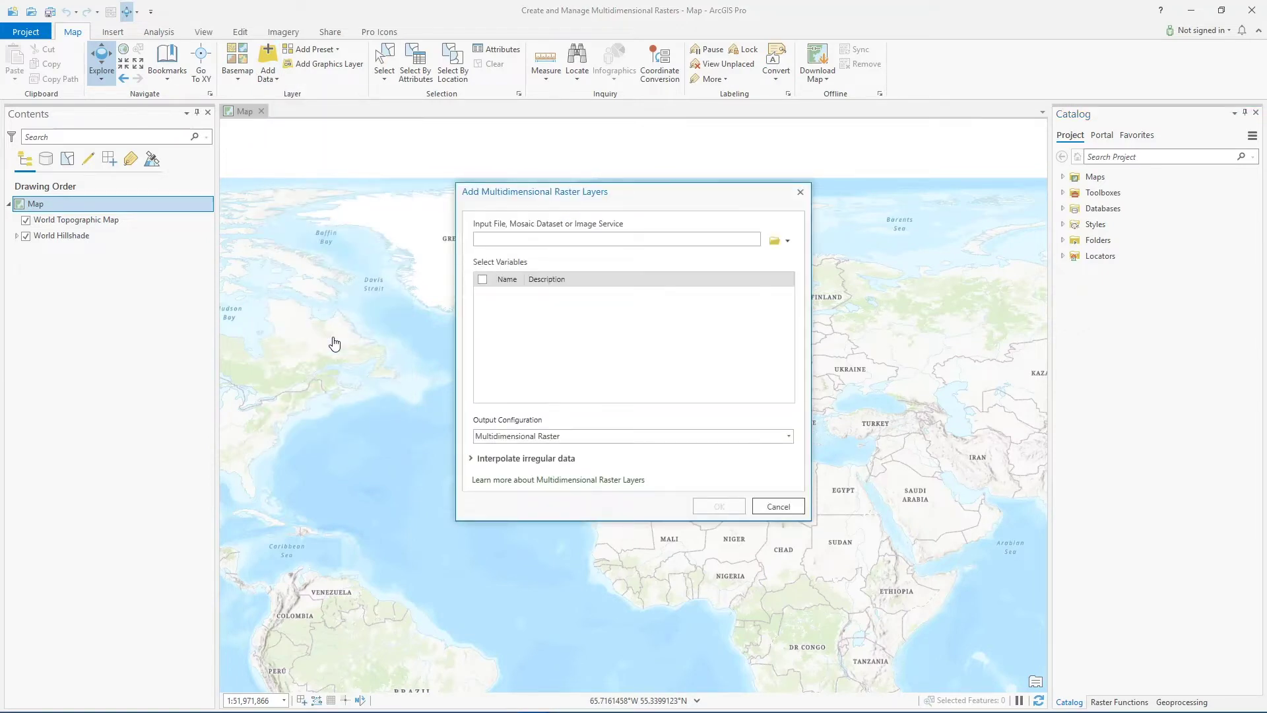
click(776, 240)
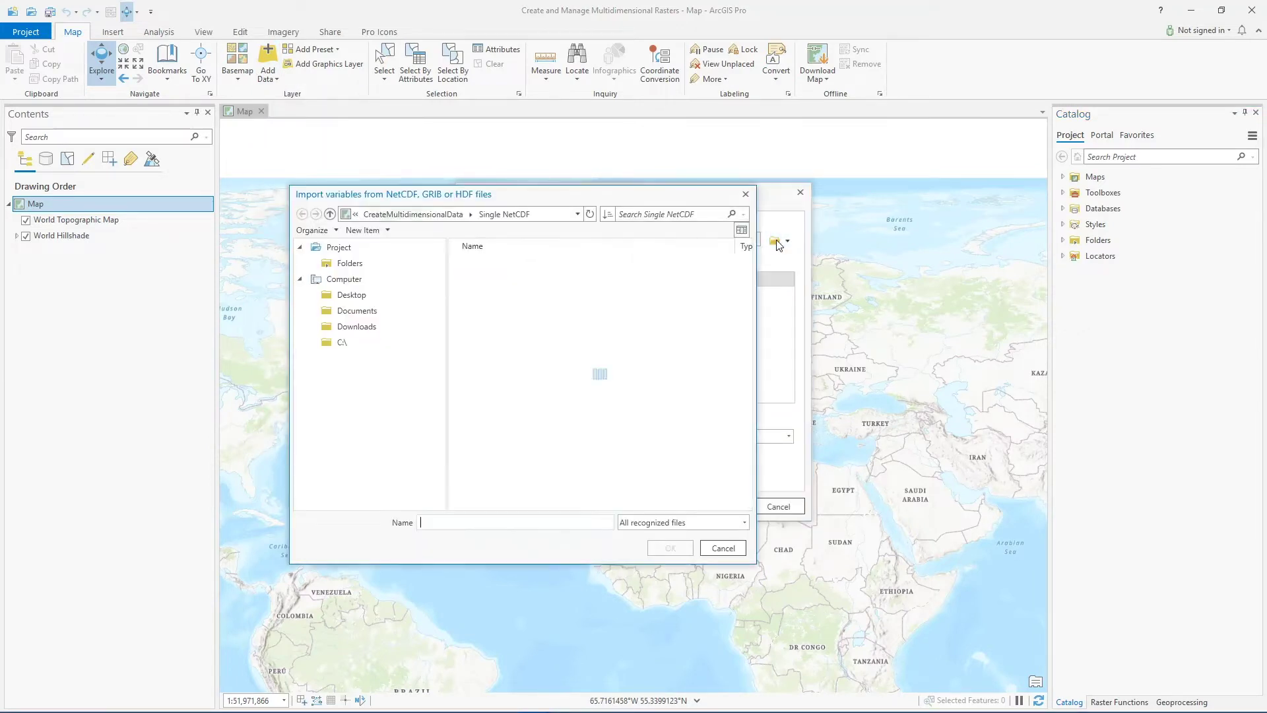
click(599, 262)
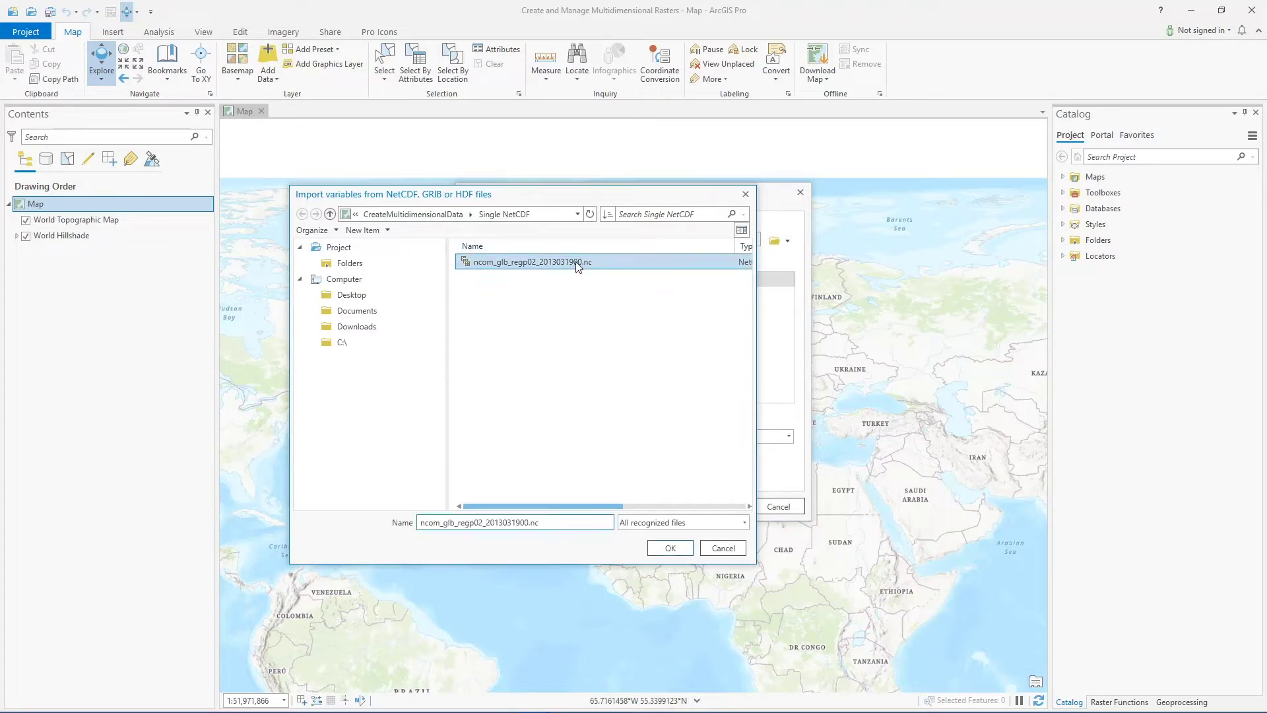
click(670, 547)
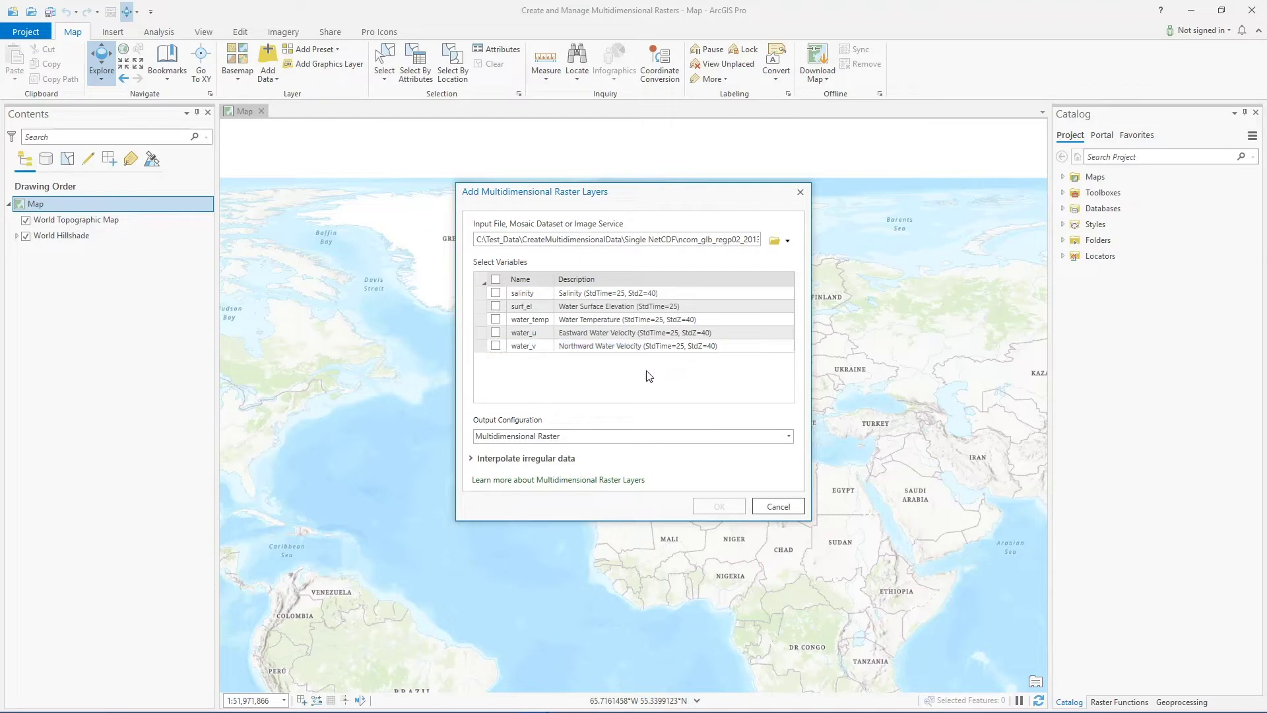
Add salinity, surf_el and water_temp as a Multidimensional Multivariate Raster layer
click(495, 292)
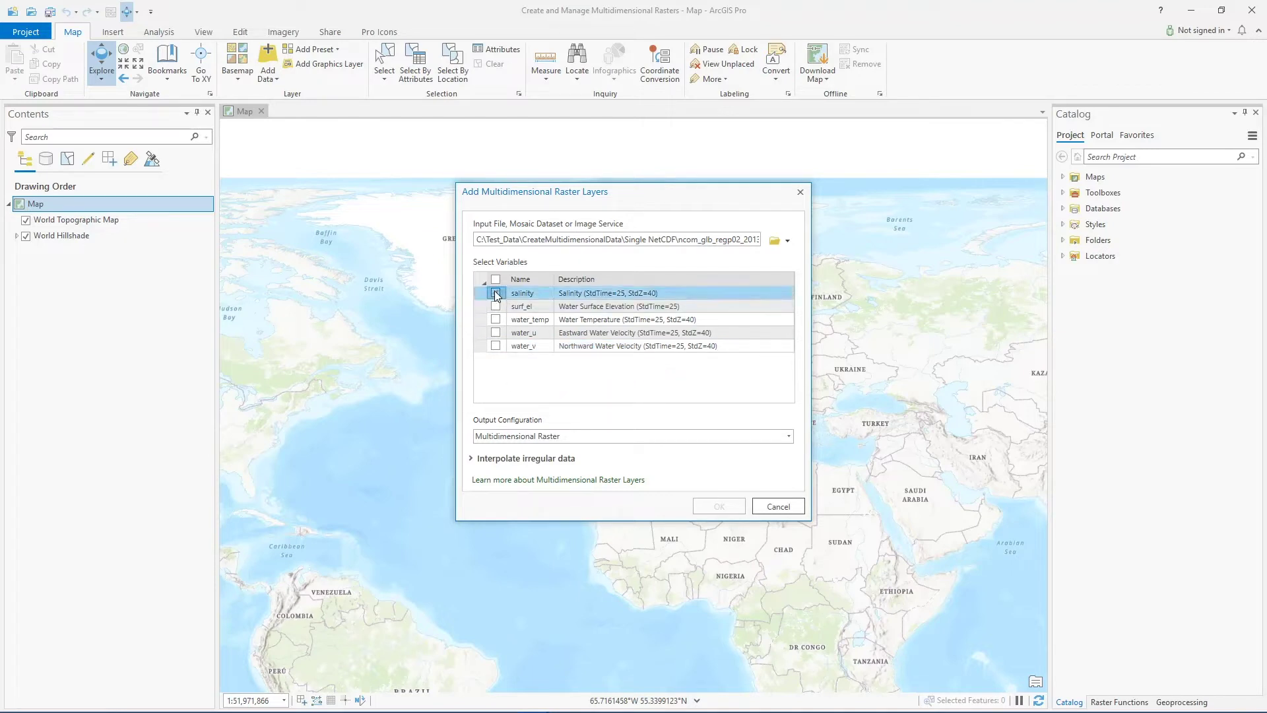
click(497, 308)
click(496, 319)
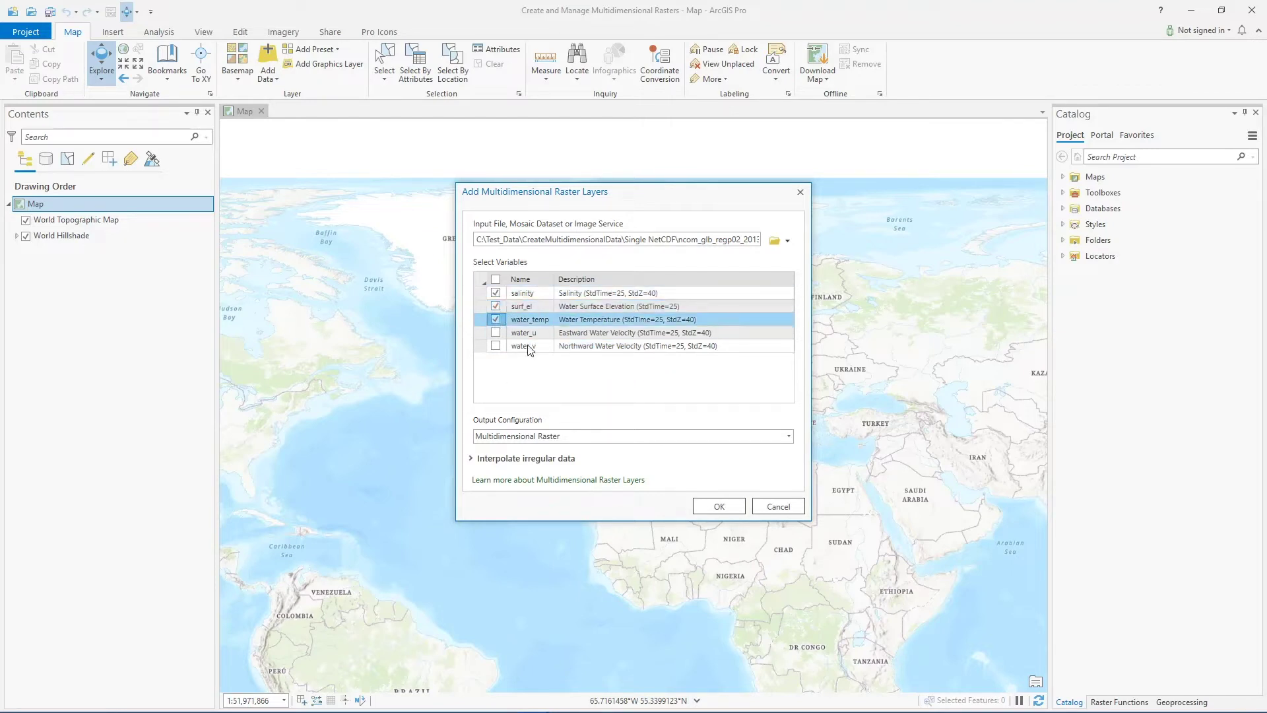
click(565, 439)
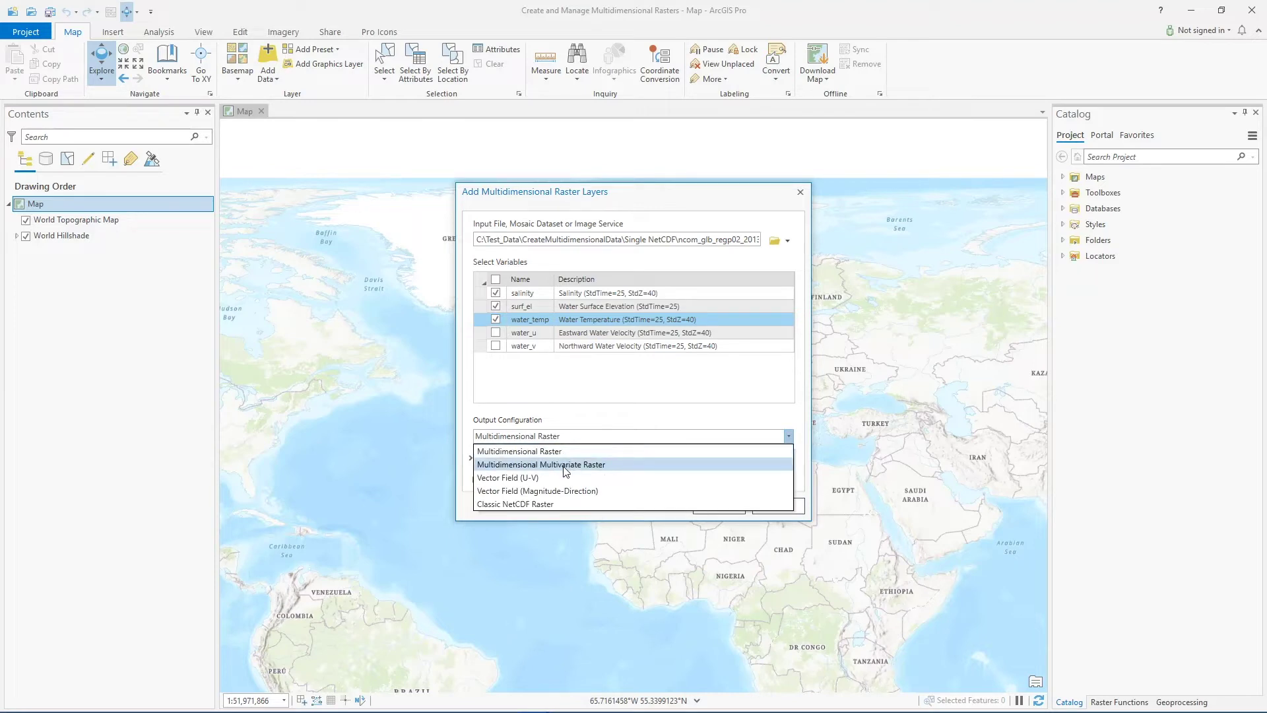
click(564, 466)
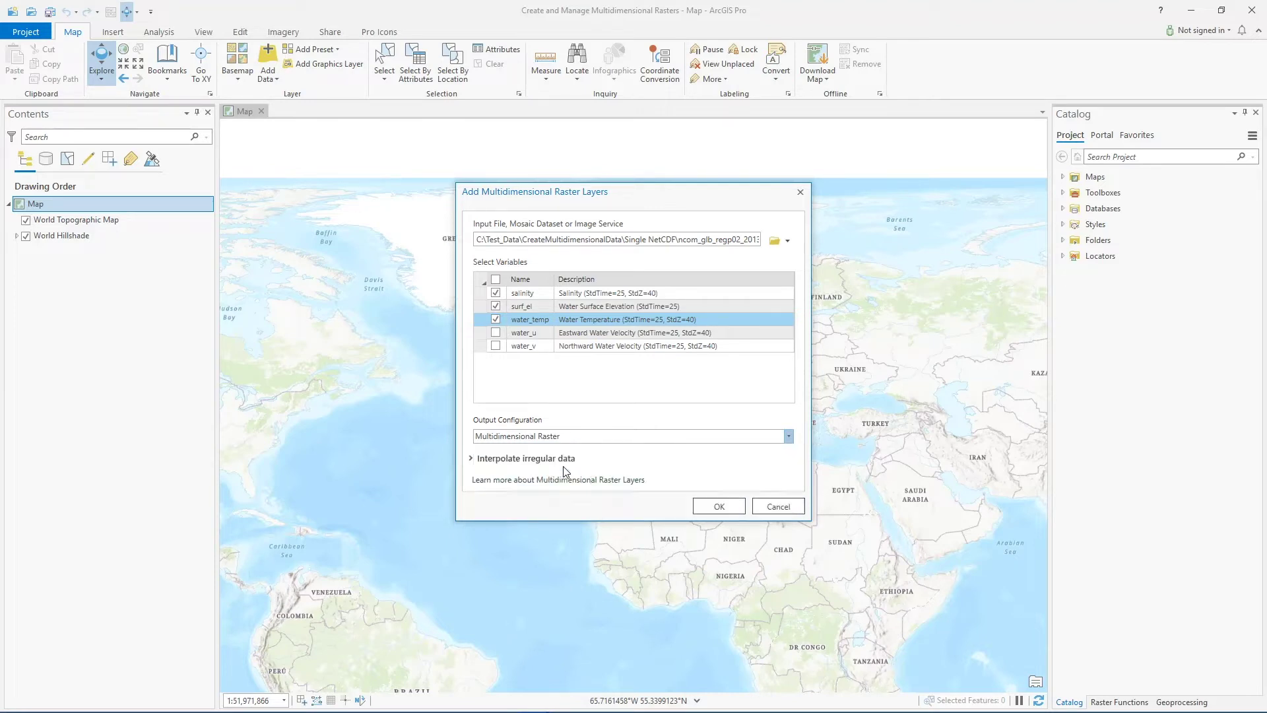
click(716, 506)
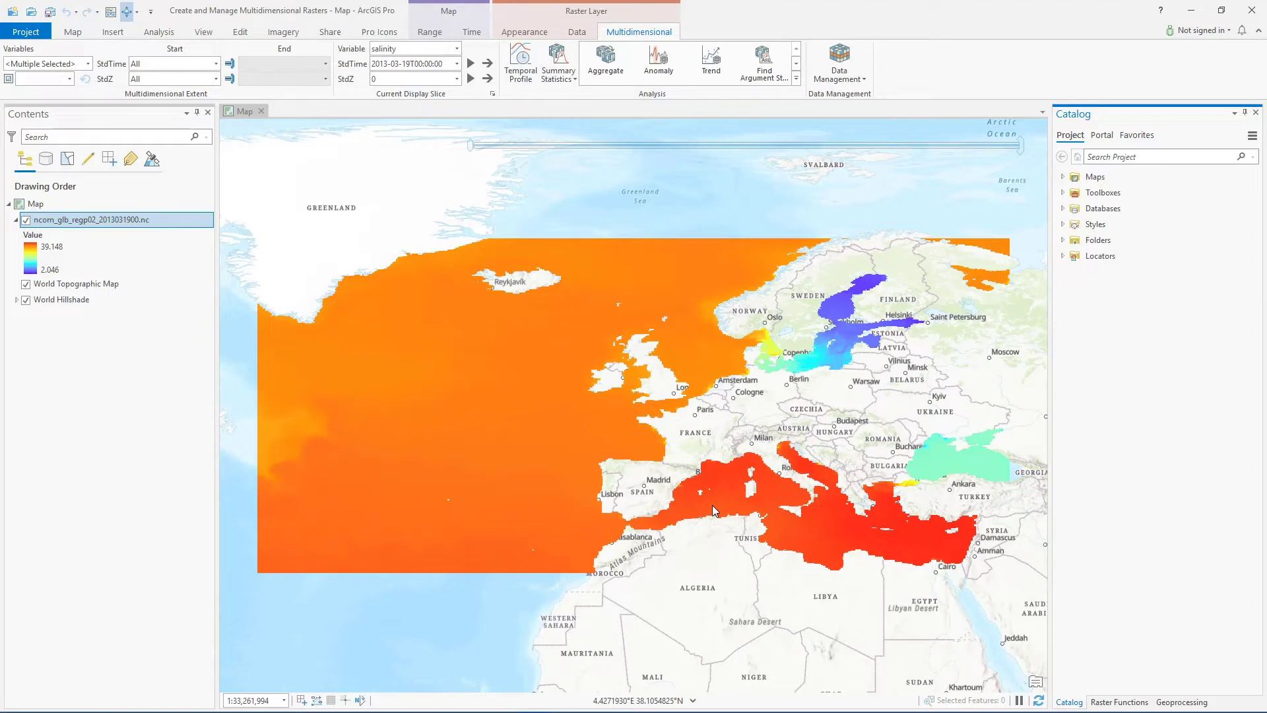
Review the NetCDF layer's Multidimensional Info variables in Layer Properties, then close it
right_click(145, 220)
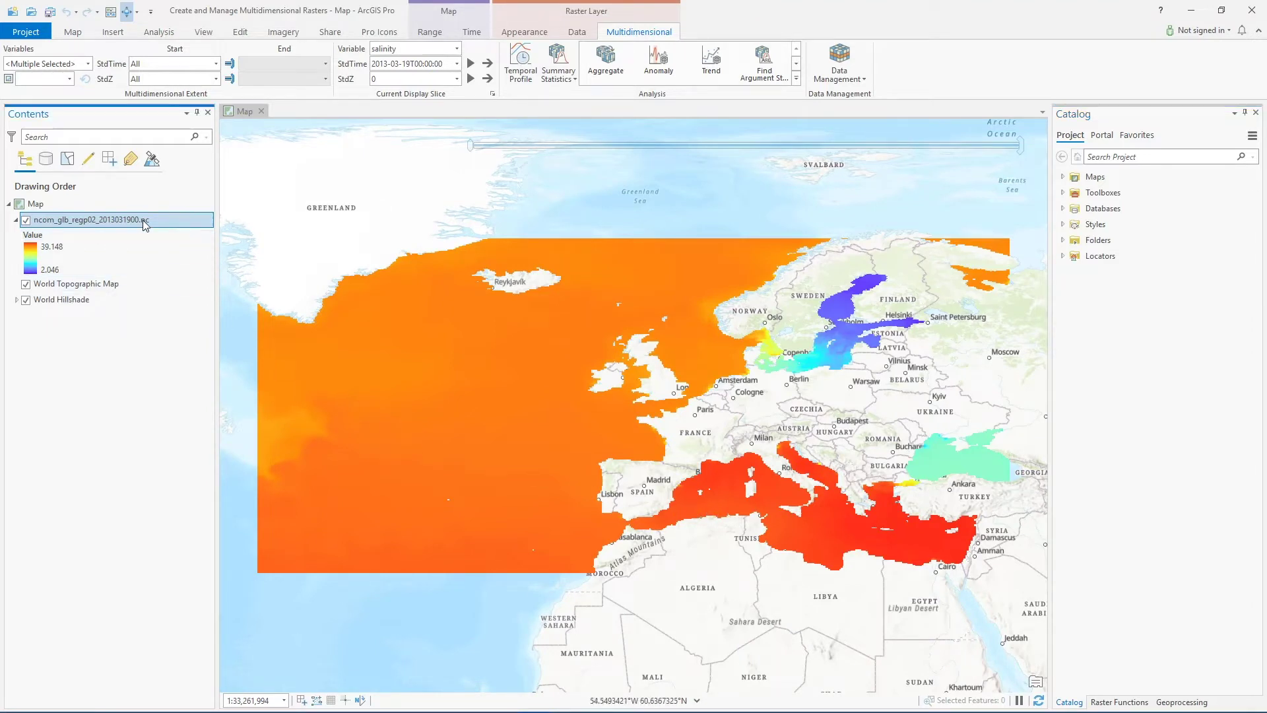
click(182, 593)
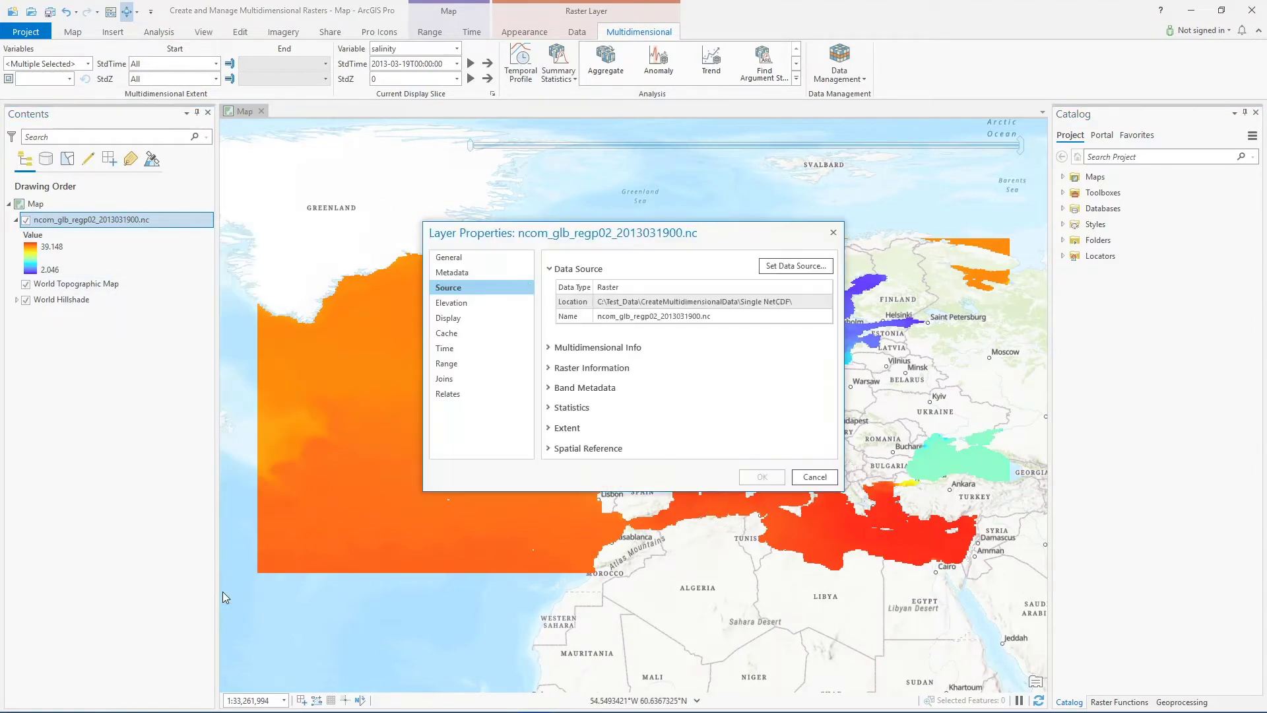
click(608, 348)
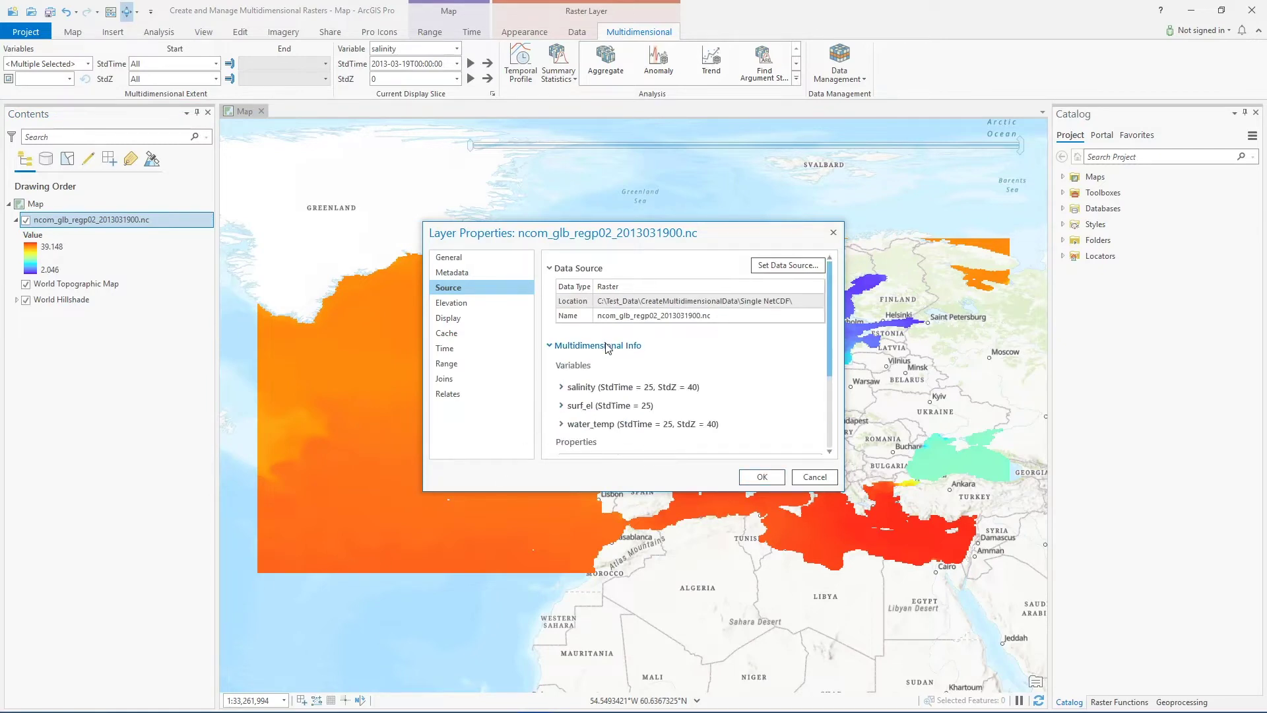
scroll(828, 326, down, 1)
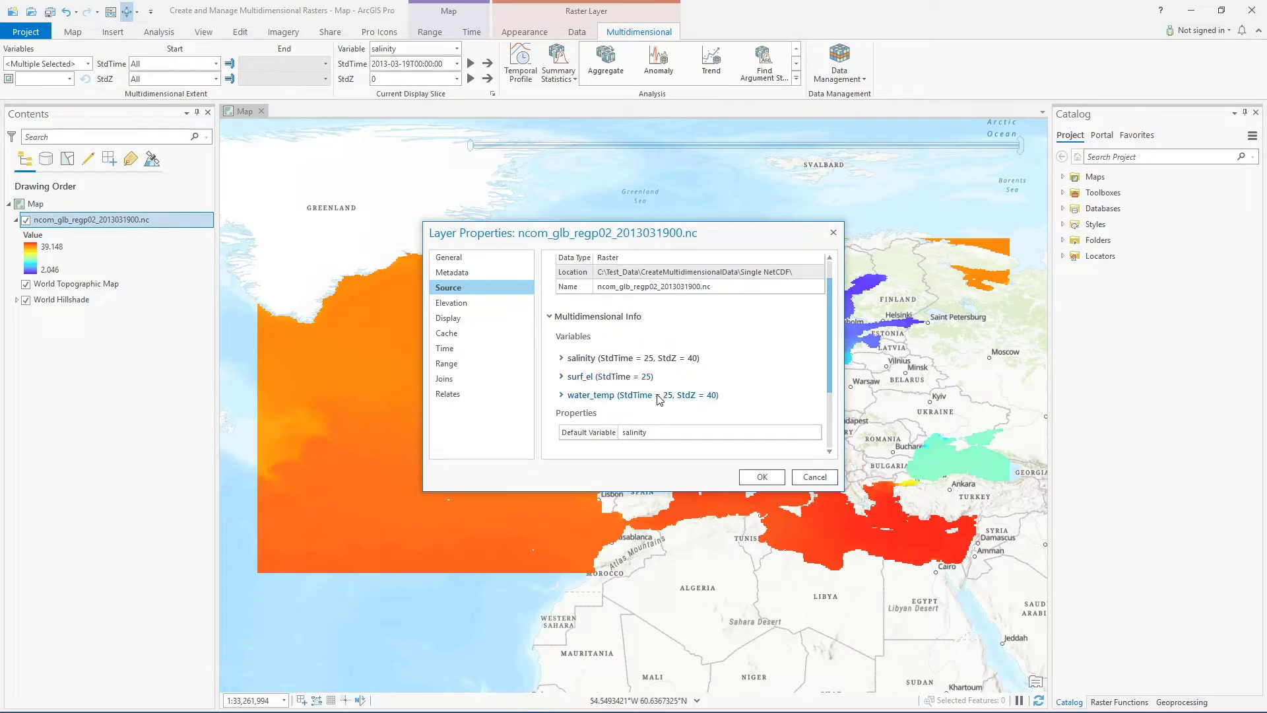
click(760, 477)
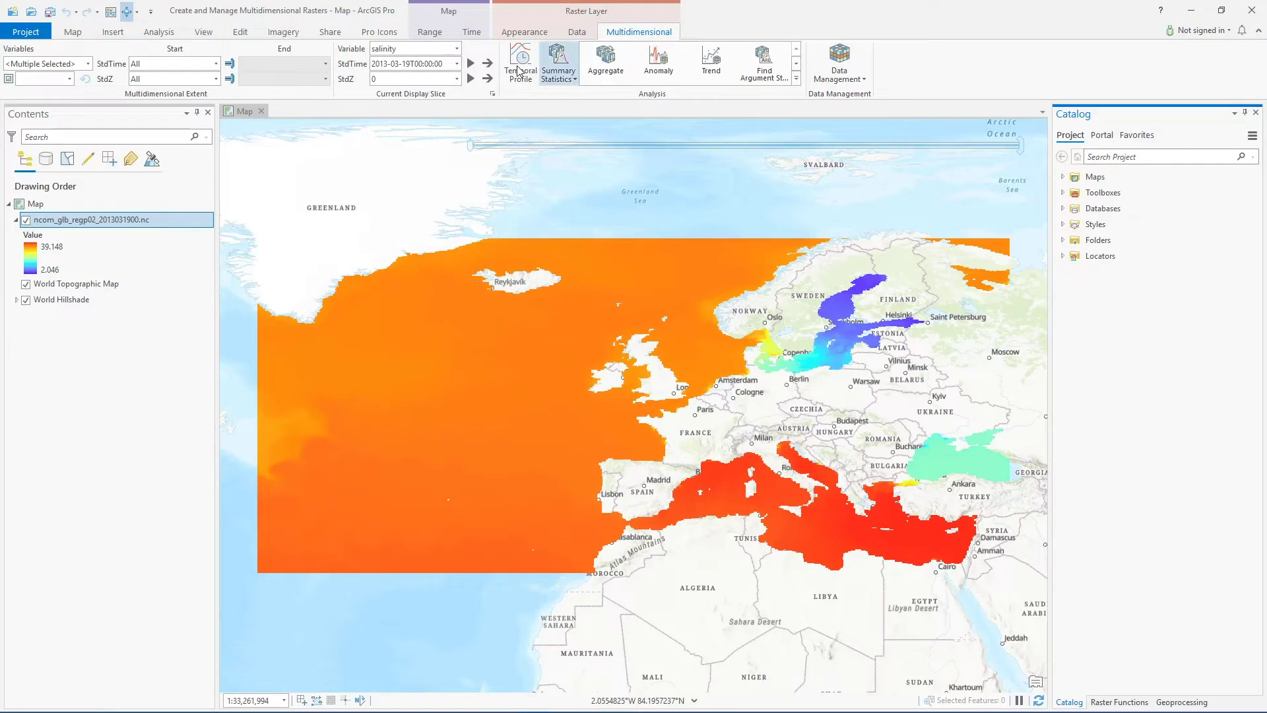
Switch the NetCDF layer's displayed variable from salinity to water_temp
click(457, 64)
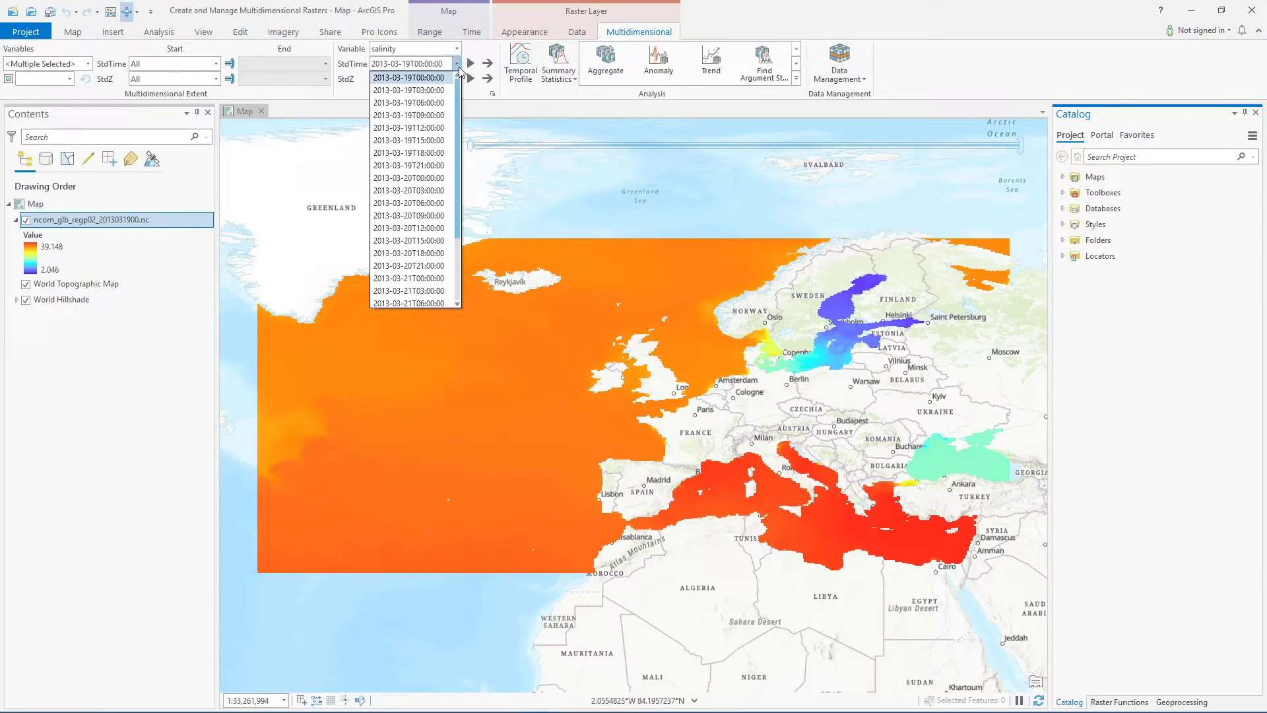
click(459, 69)
click(456, 48)
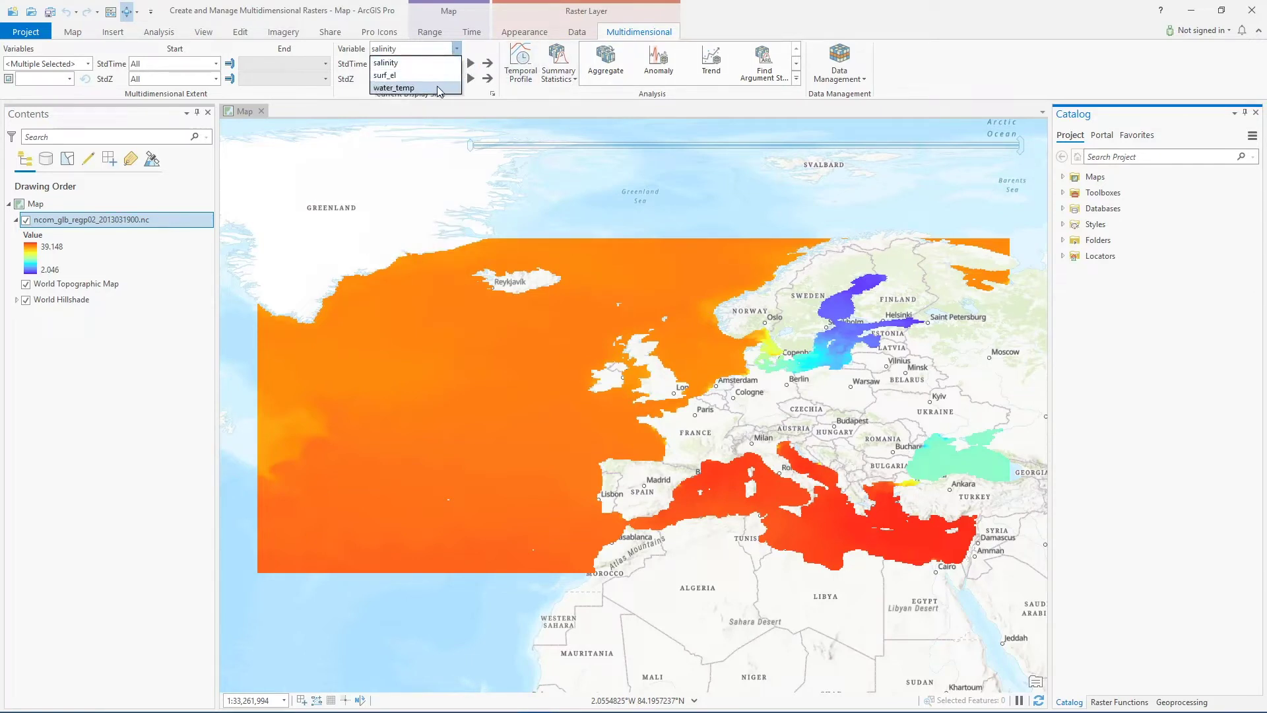
click(438, 87)
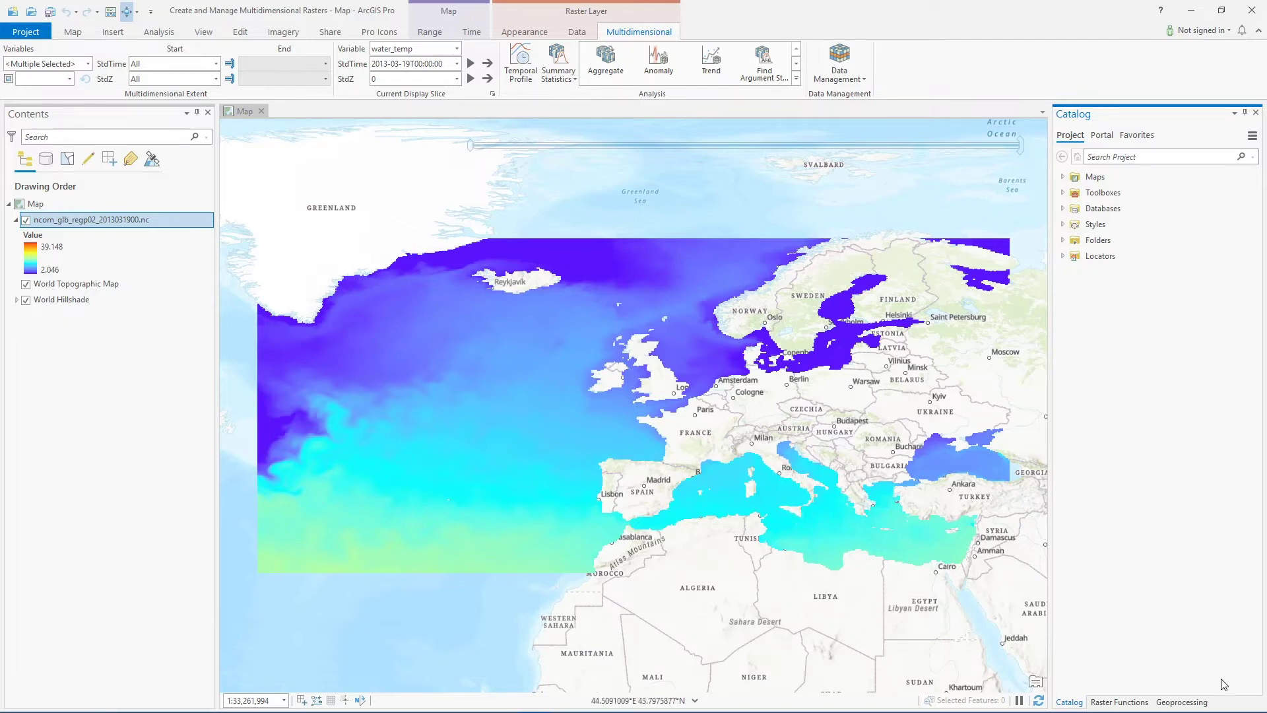
Run Copy Raster on the NetCDF layer to a .crf output, processed as multidimensional with transpose
click(1207, 703)
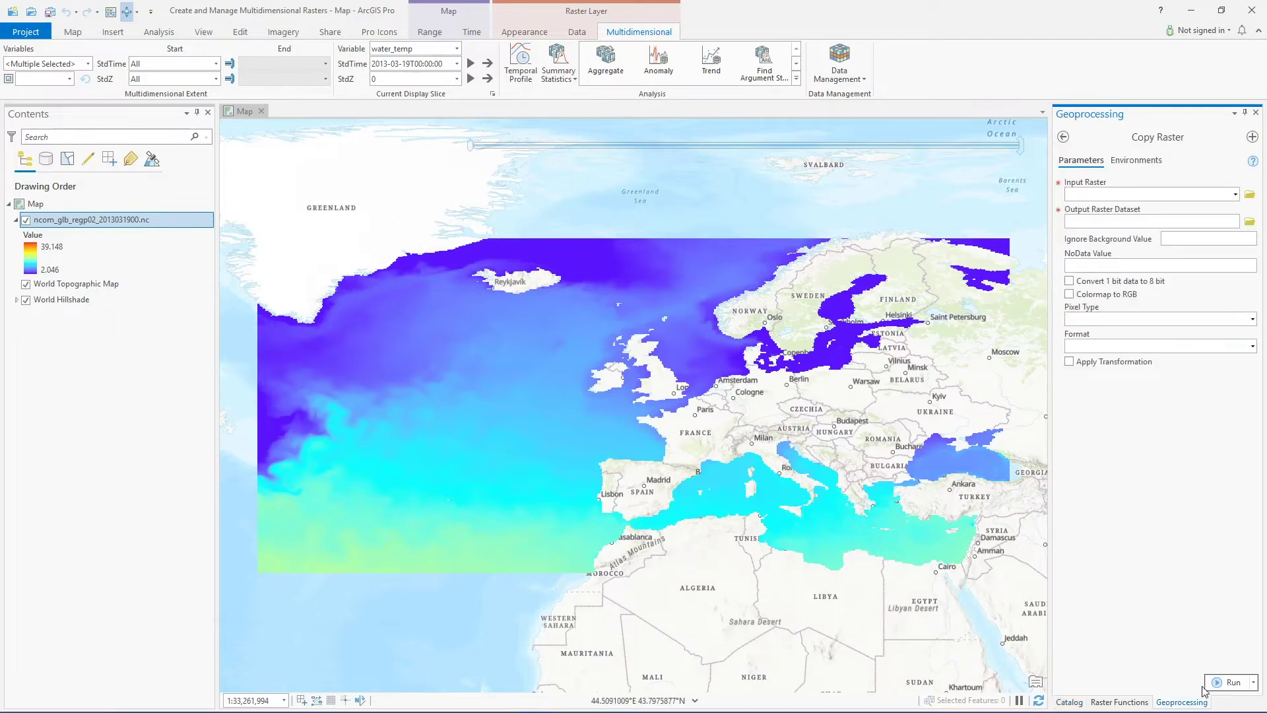
click(1235, 194)
click(1188, 206)
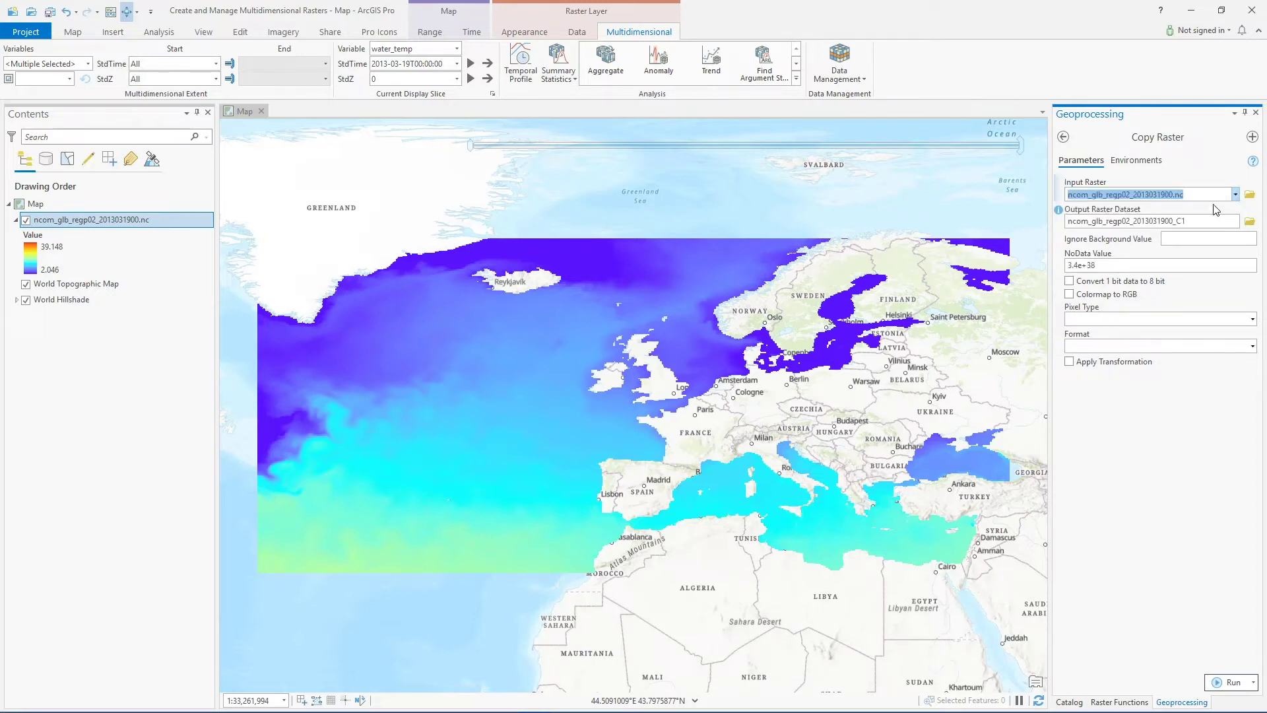
click(1244, 236)
text(.crf)
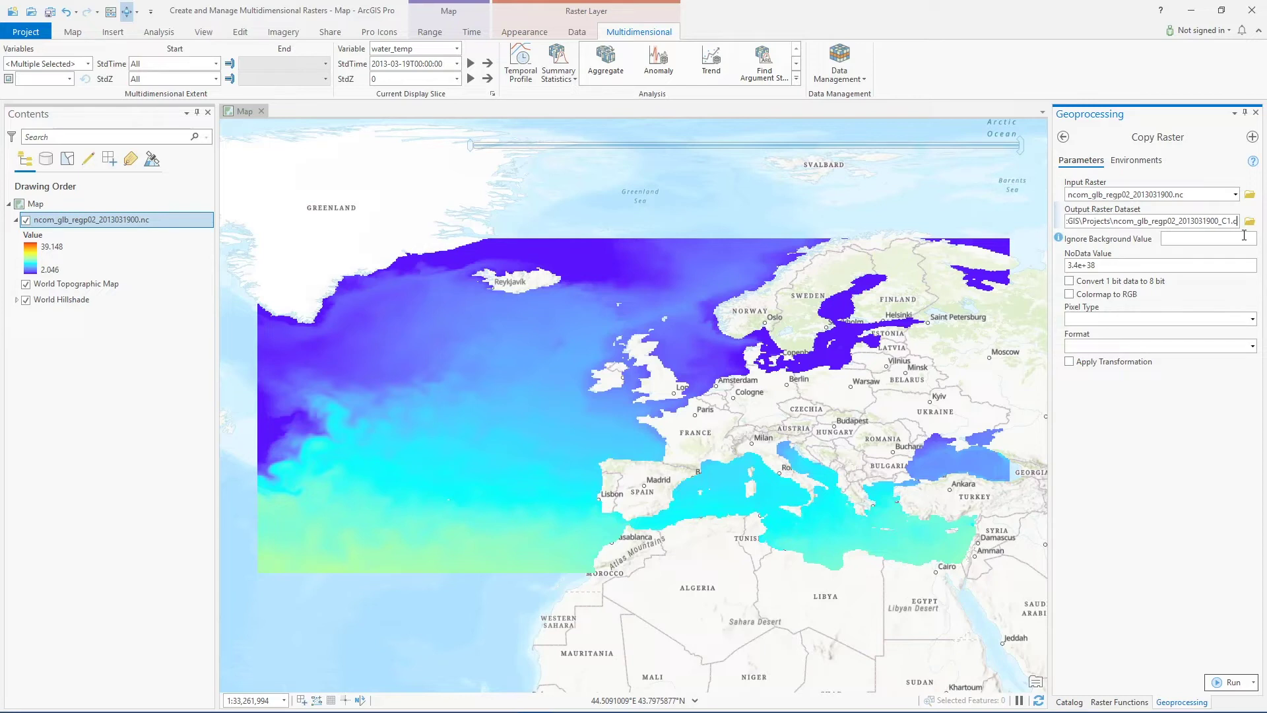
click(1243, 236)
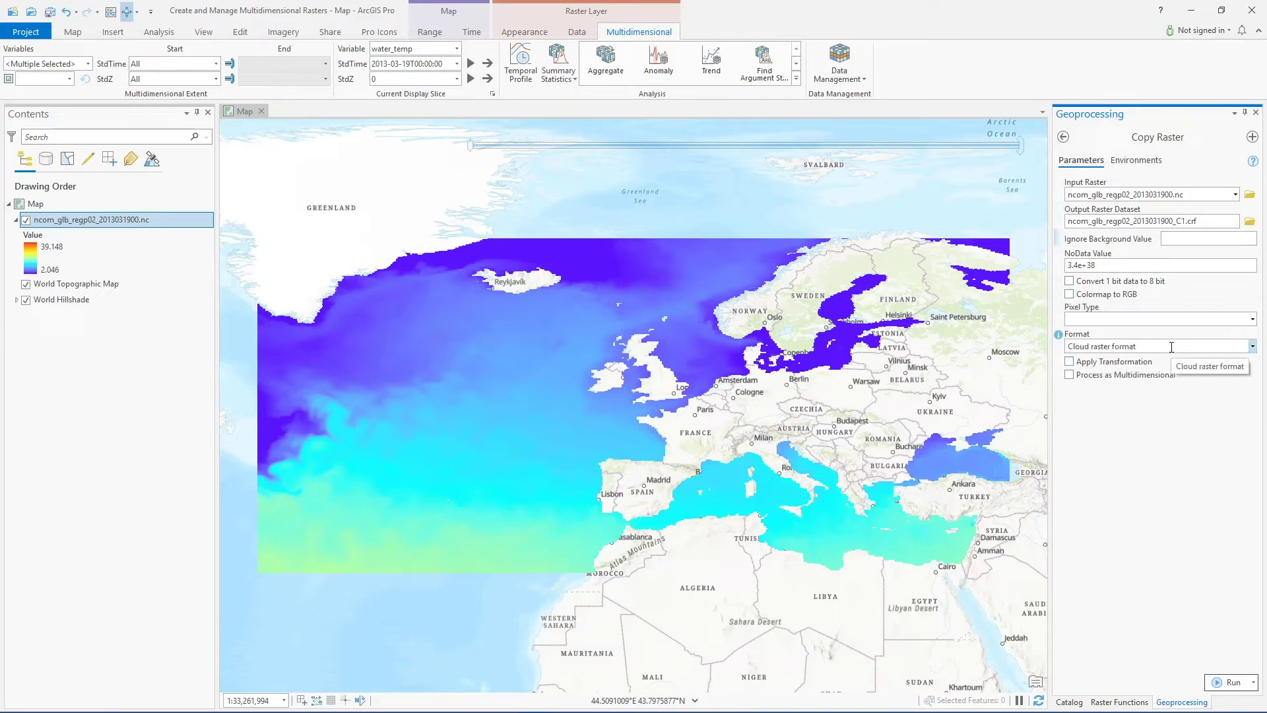
click(1122, 377)
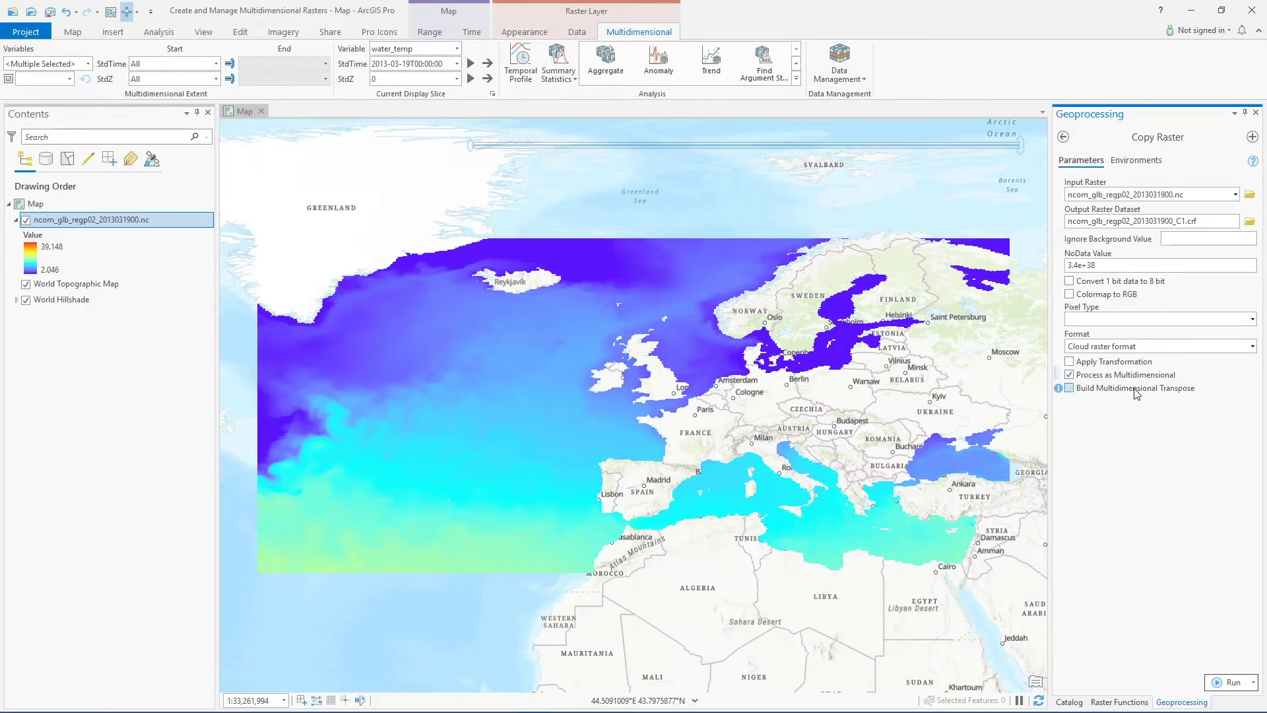
click(1134, 392)
click(1229, 687)
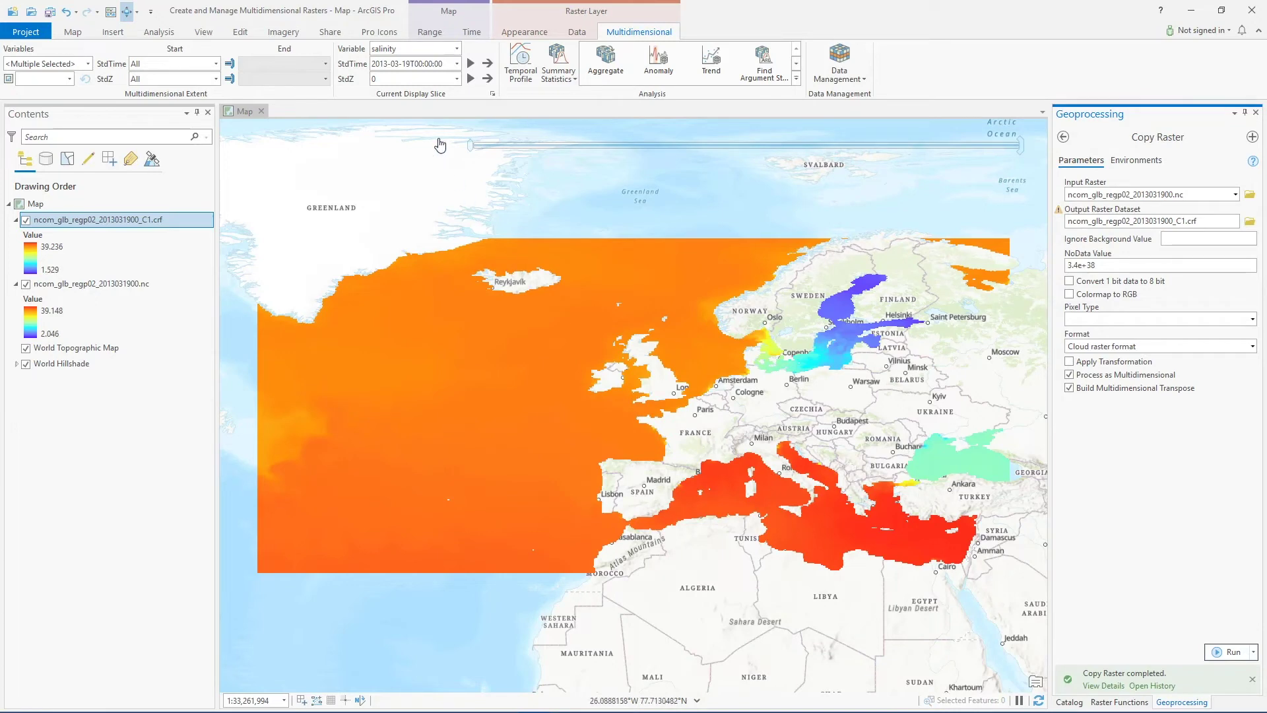
Display water_temp on the CRF layer and inspect its Multidimensional Info in Layer Properties
click(441, 53)
click(394, 87)
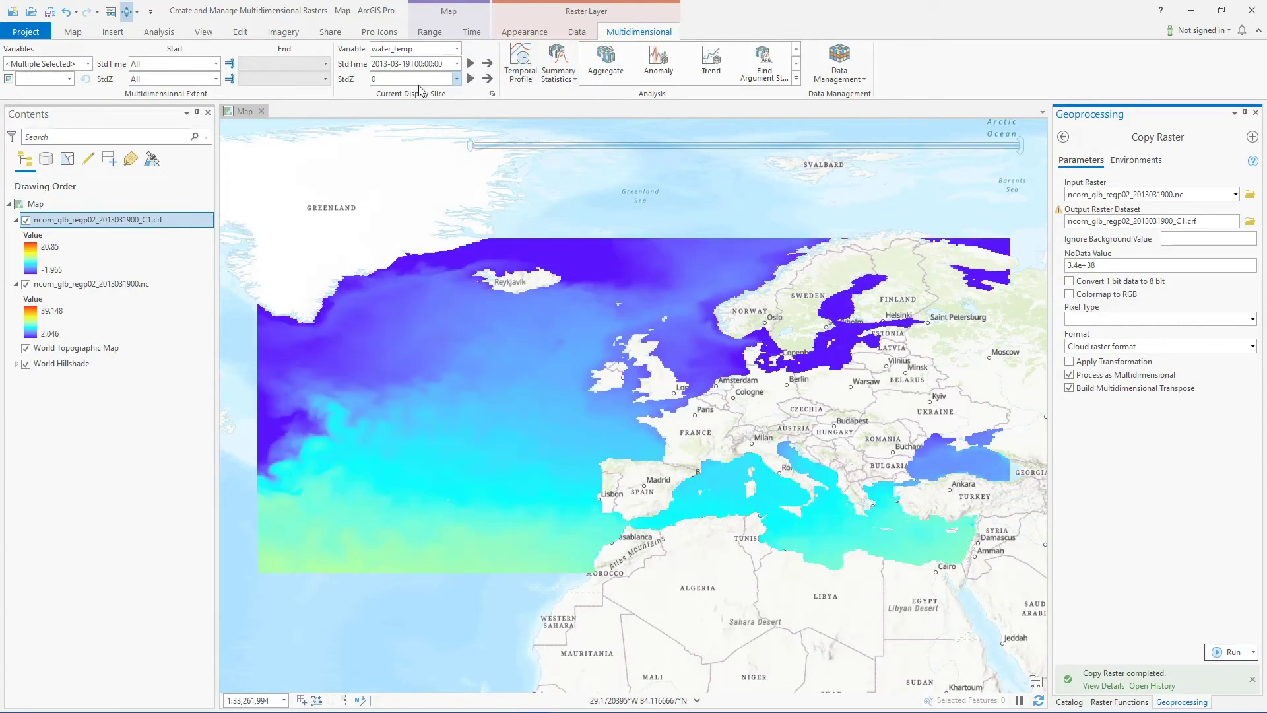
right_click(160, 225)
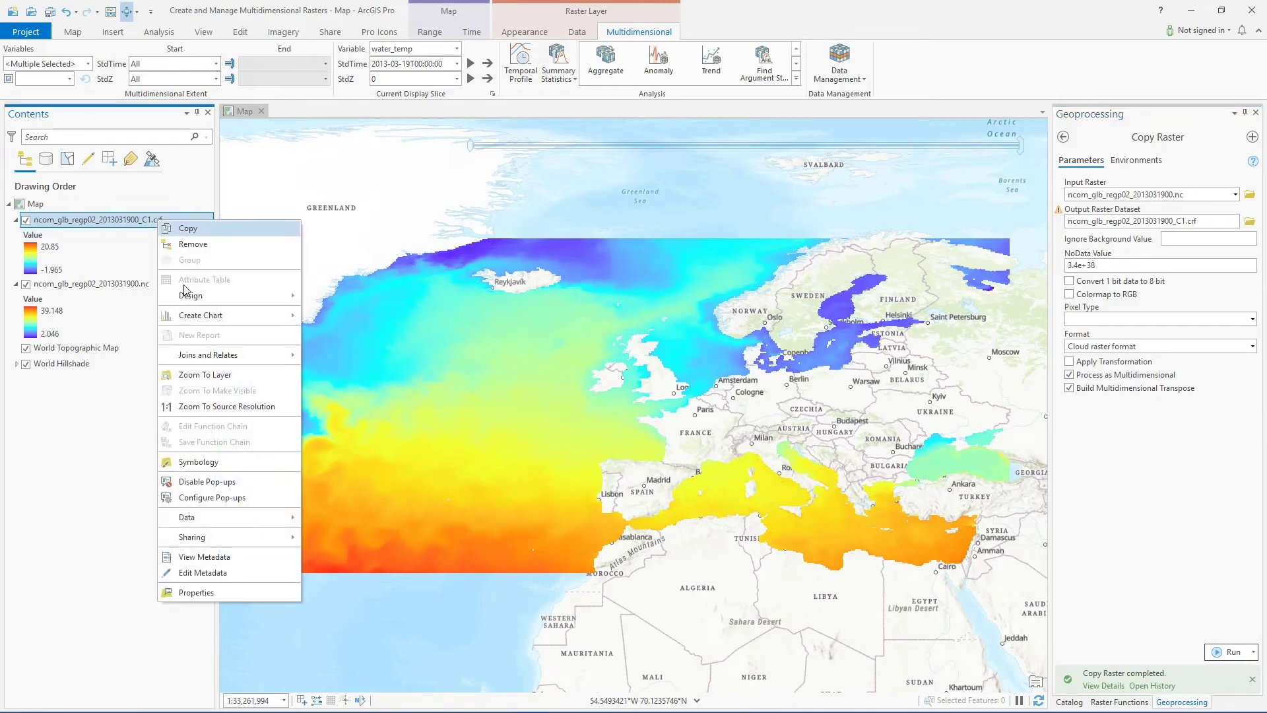
click(197, 592)
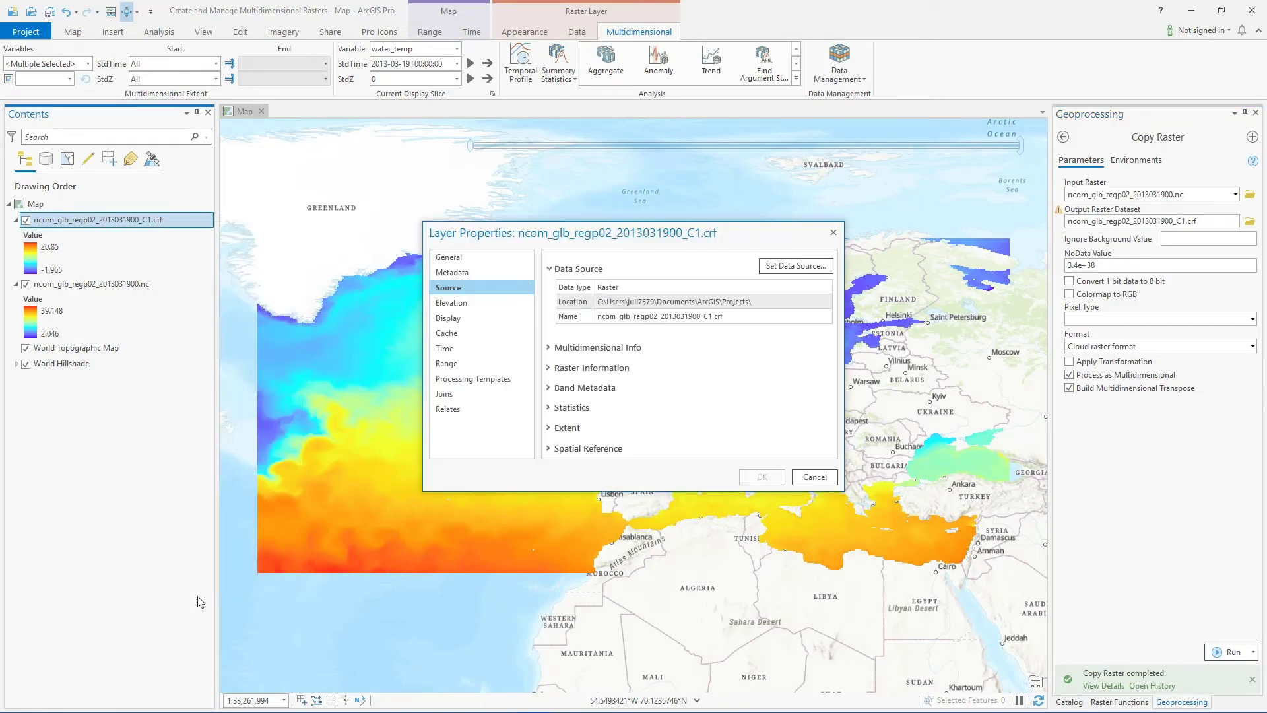
click(596, 349)
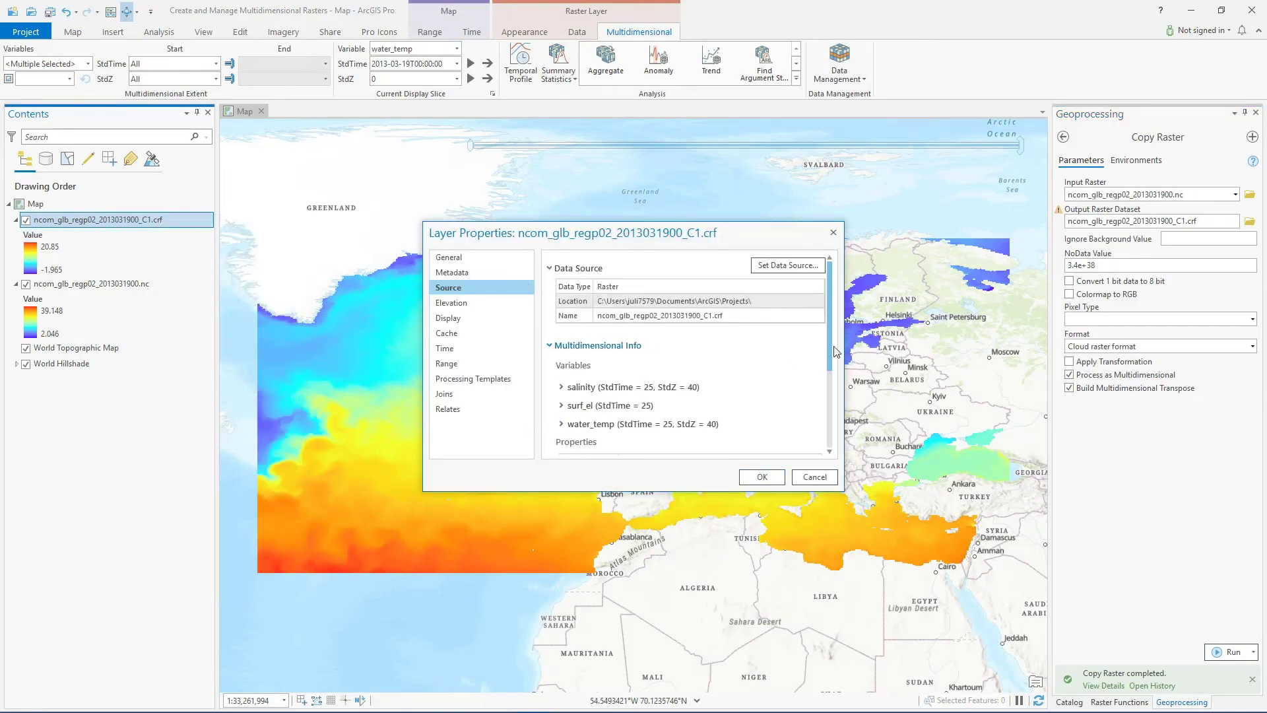
drag(829, 346, 830, 378)
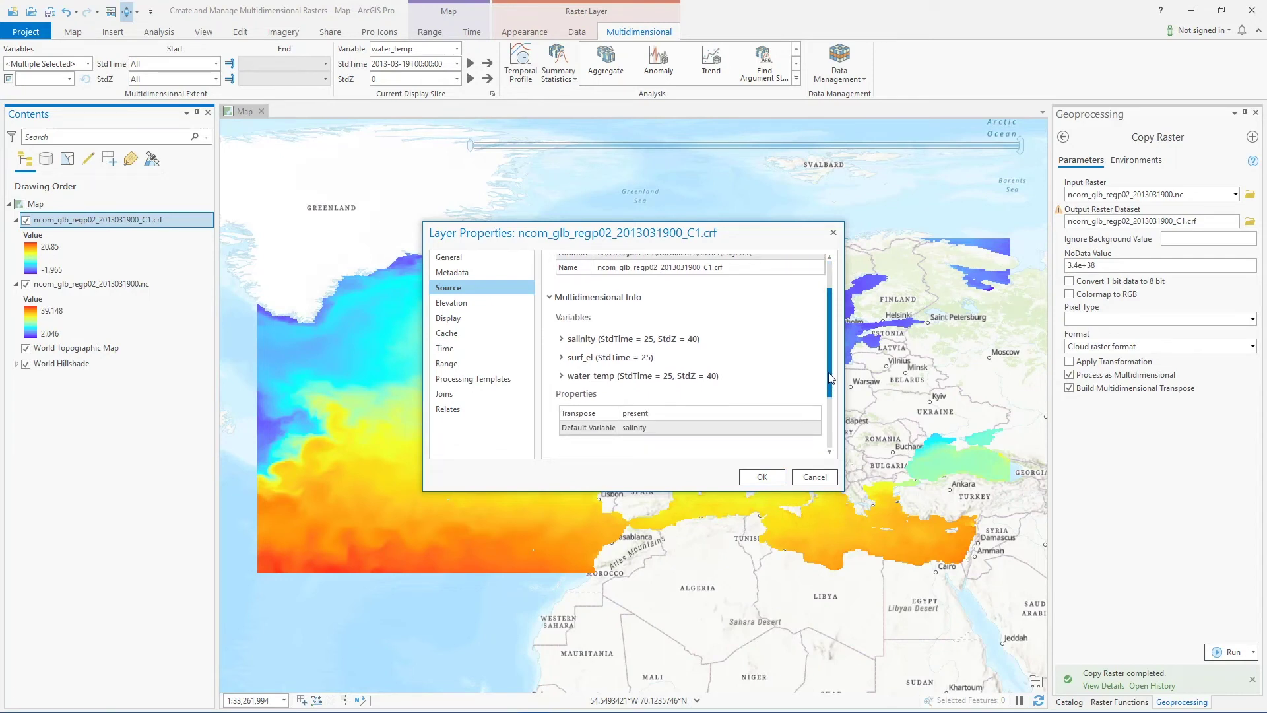